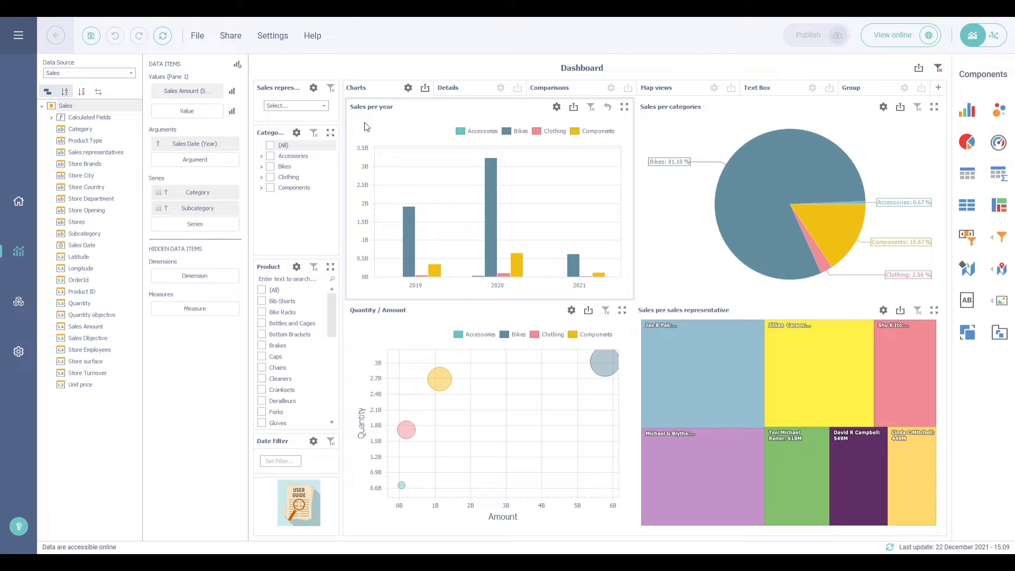
Review the series type options of the Sales per year chart's sales amount, then show the Quantity / Amount chart's data items.
click(233, 93)
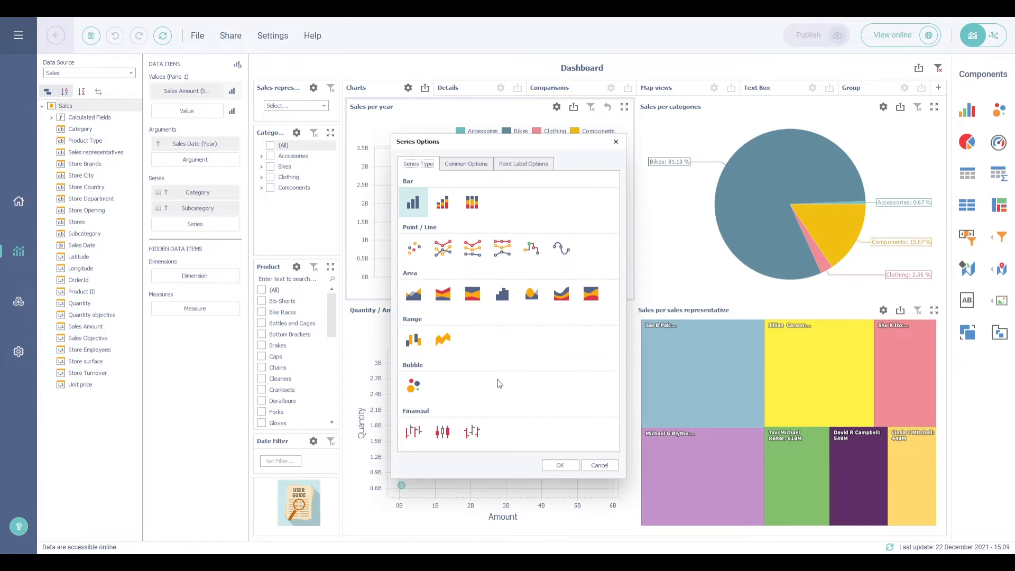
click(560, 467)
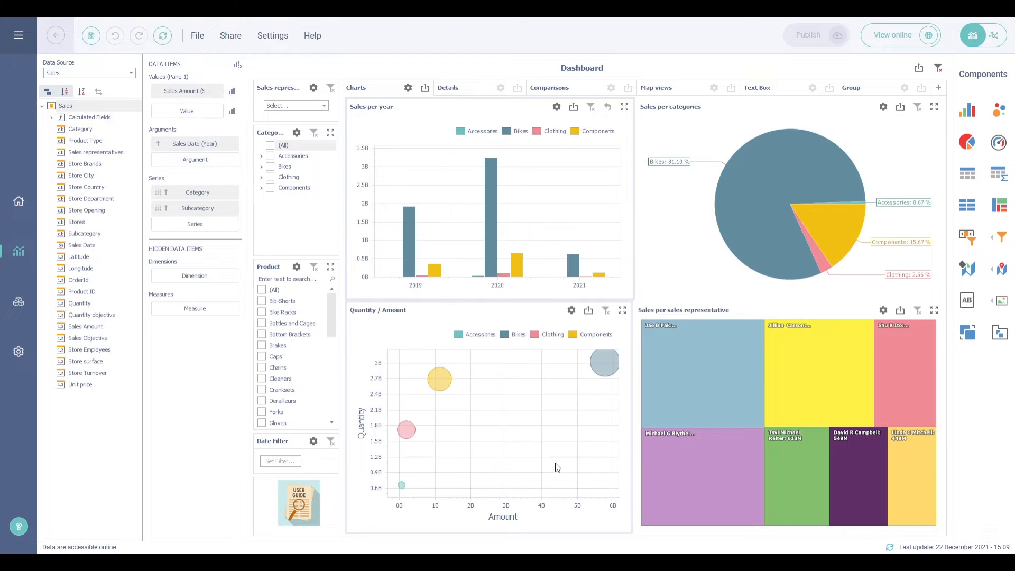
click(408, 324)
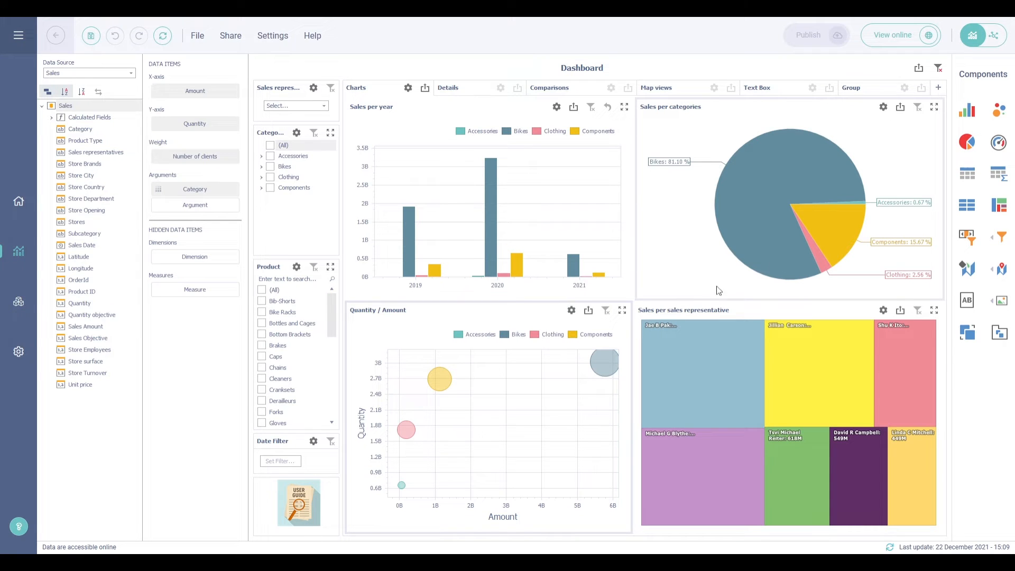
Change the Sales per categories pie chart to a donut in its layout settings and apply the change.
click(886, 129)
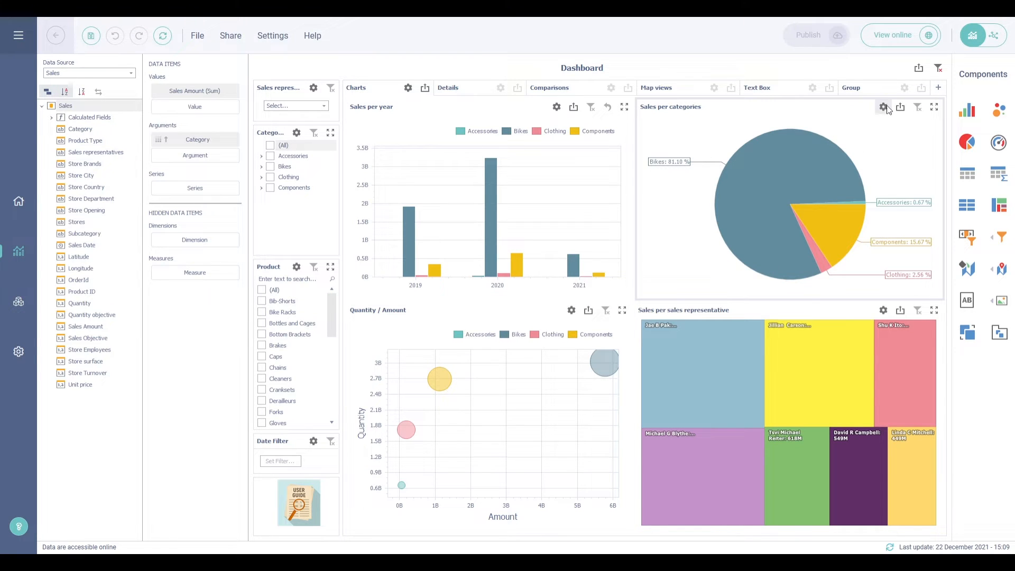
click(884, 107)
click(518, 152)
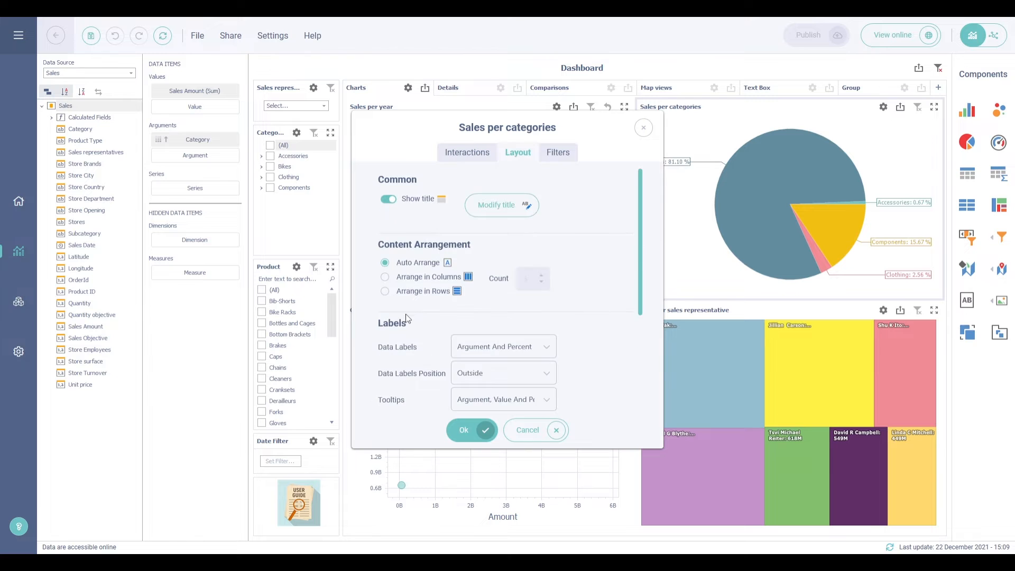
scroll(407, 317, down, 3)
click(403, 333)
click(469, 429)
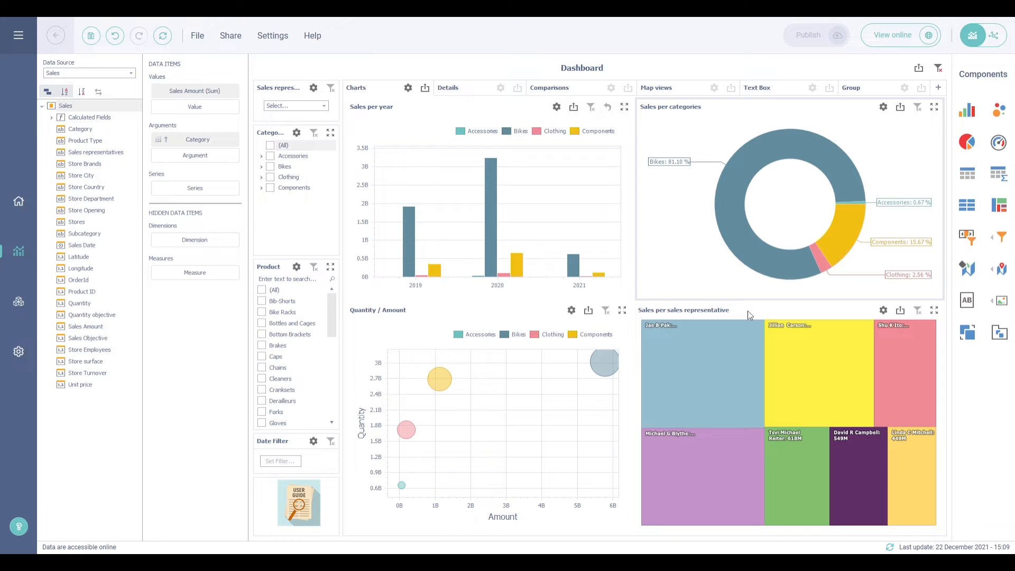
Show the sales representative treemap's data items, then try filtering by Bikes in Sales per year and clear that filter.
click(748, 316)
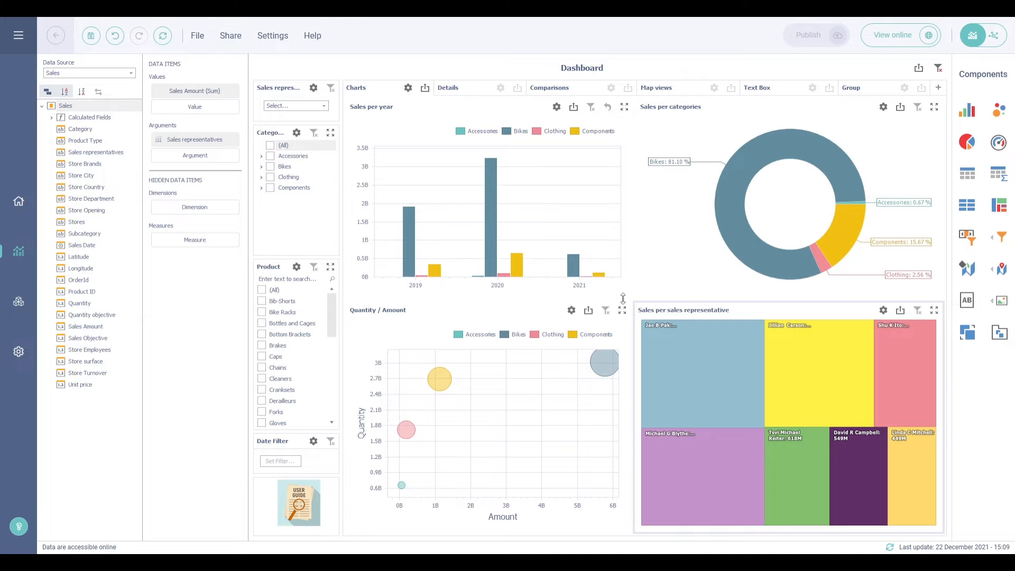
click(495, 260)
click(495, 261)
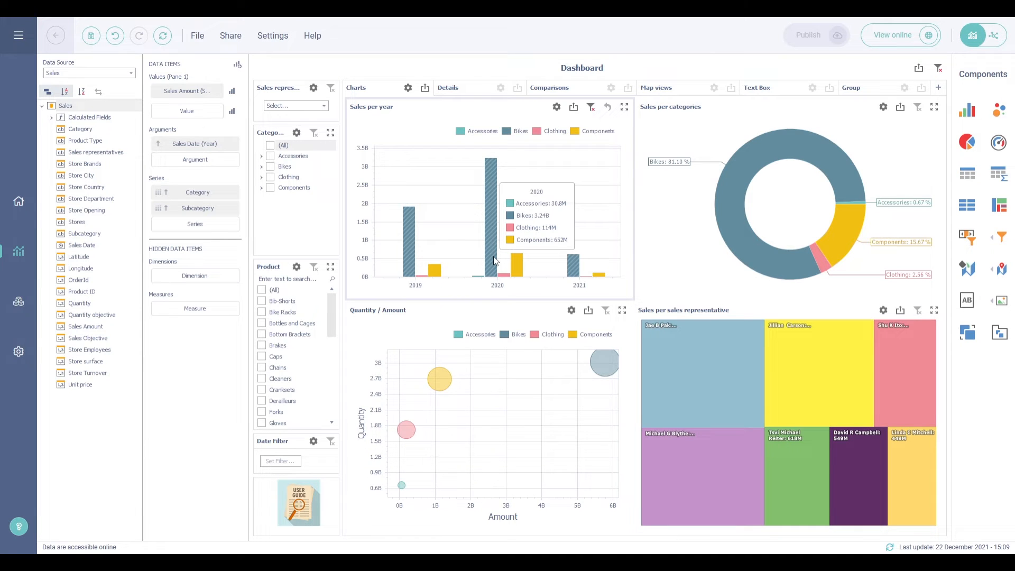
click(593, 112)
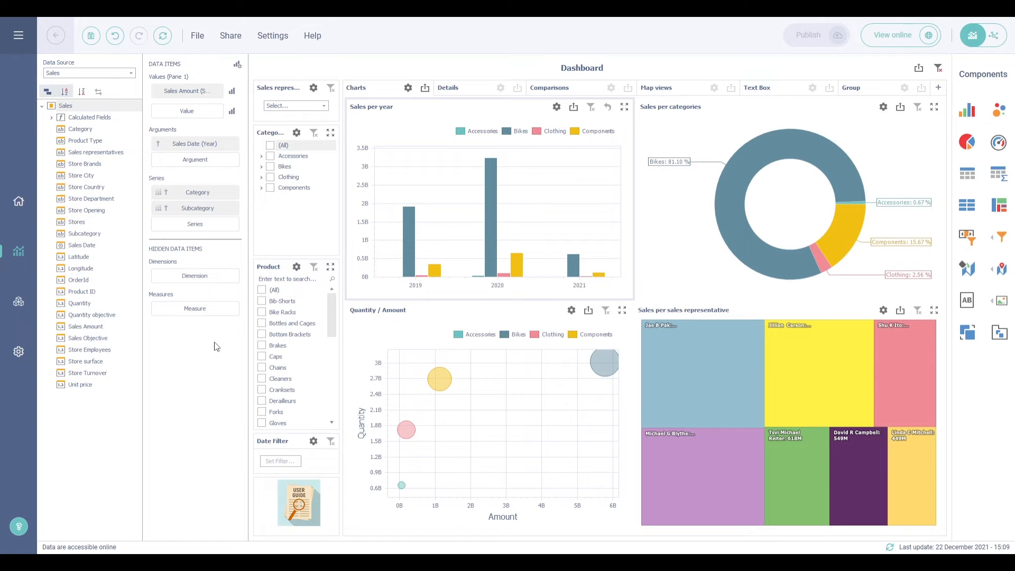
Filter the dashboard to a single sales representative with the sales representatives filter.
click(300, 111)
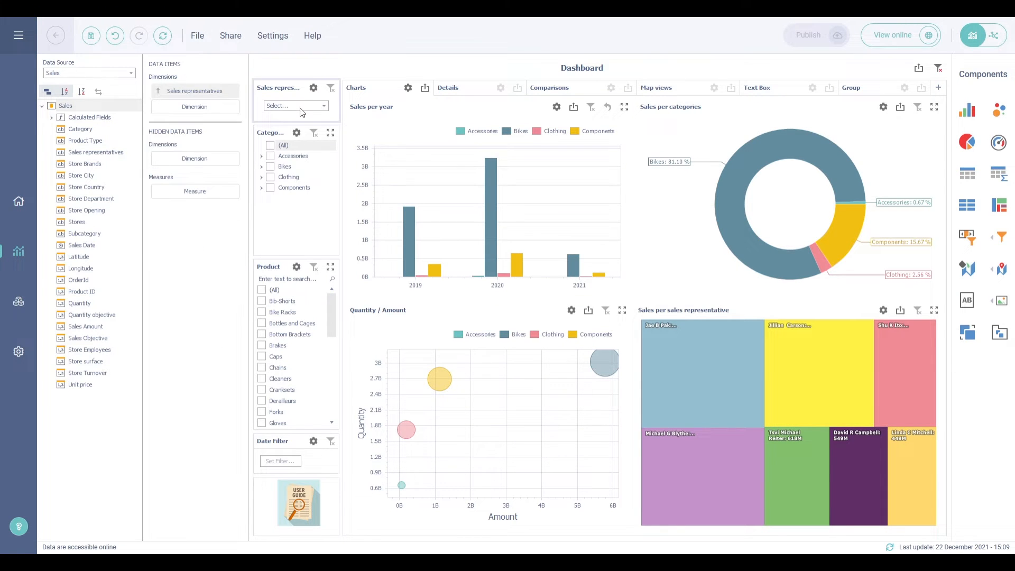
click(301, 109)
click(297, 123)
Filter the dashboard to the Accessories category and the Bike Racks product.
click(273, 161)
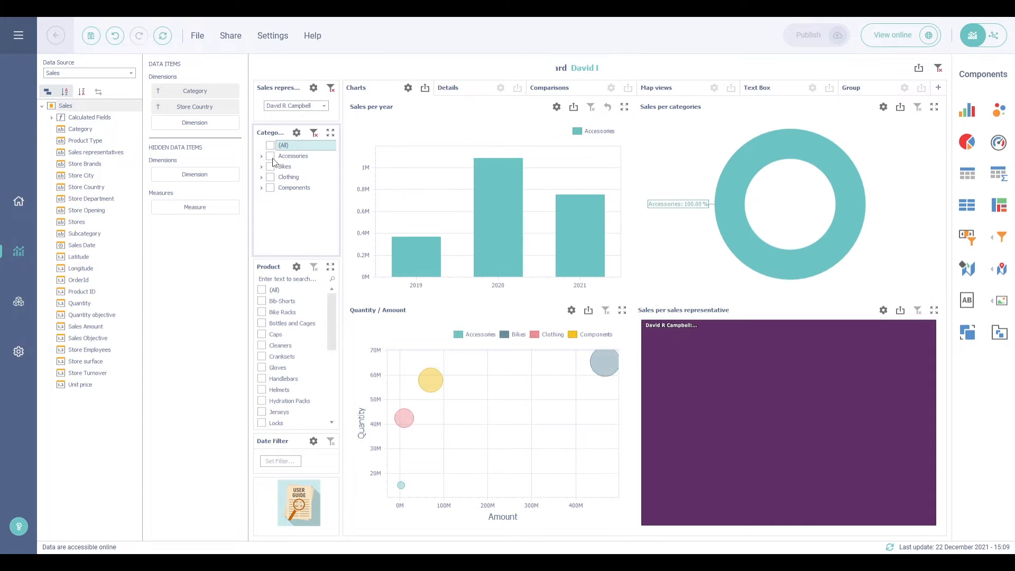
click(272, 157)
click(261, 306)
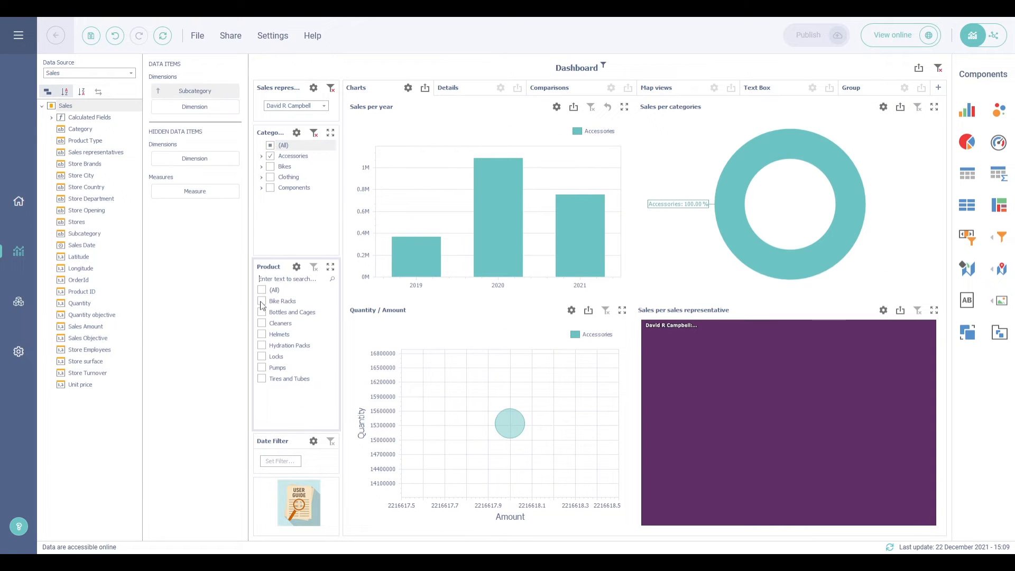
click(262, 301)
Set the Date Filter to January 2019 through May 2021 and apply it.
click(275, 462)
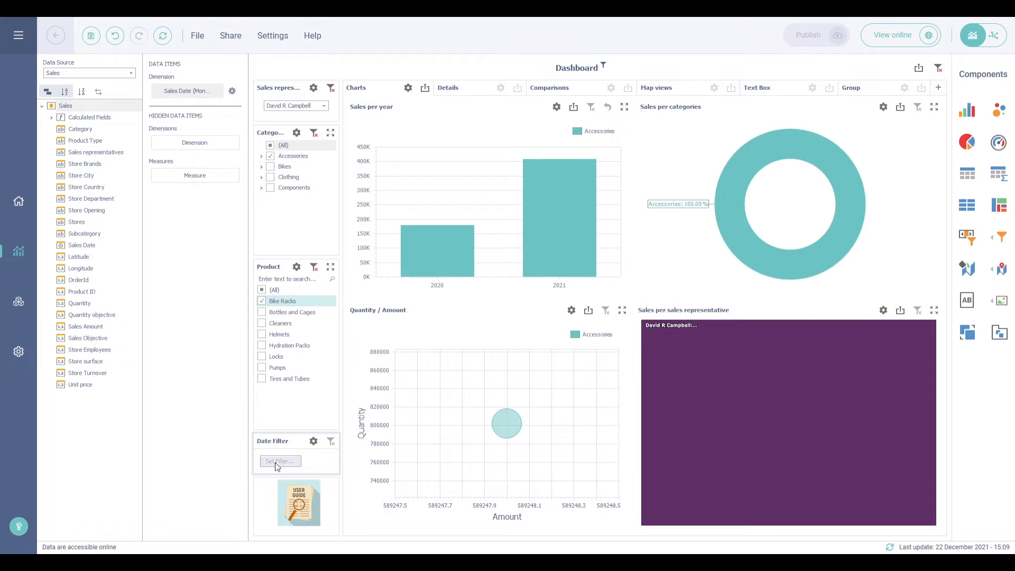
click(275, 463)
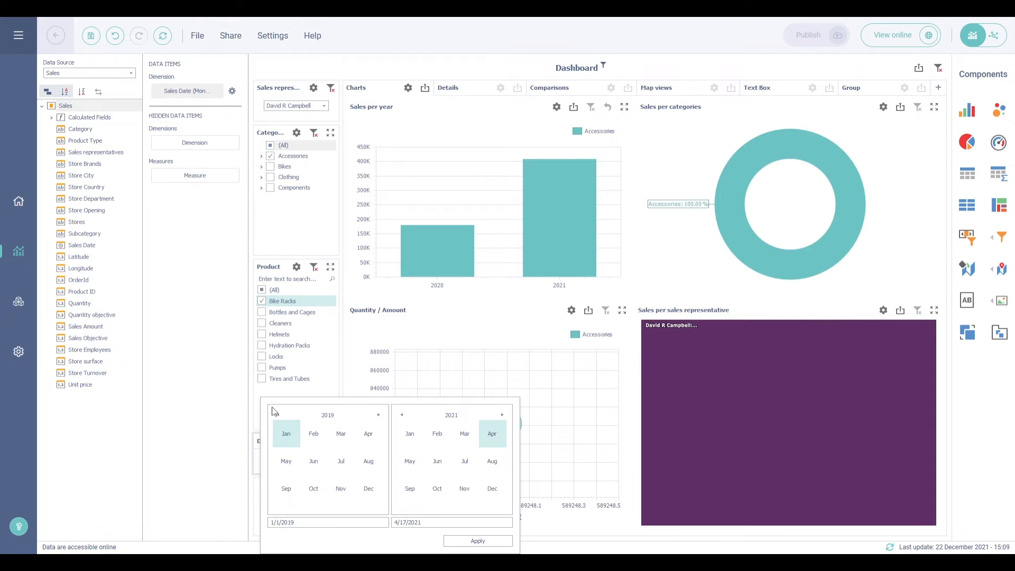
click(405, 455)
click(469, 542)
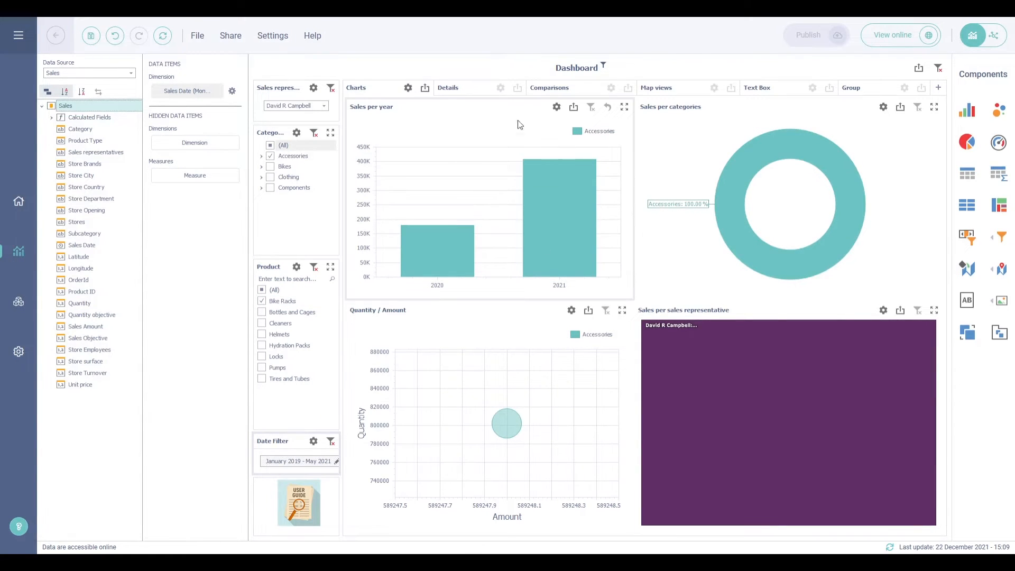
Show the Details page and look through the rows of the Sales details grid.
click(454, 93)
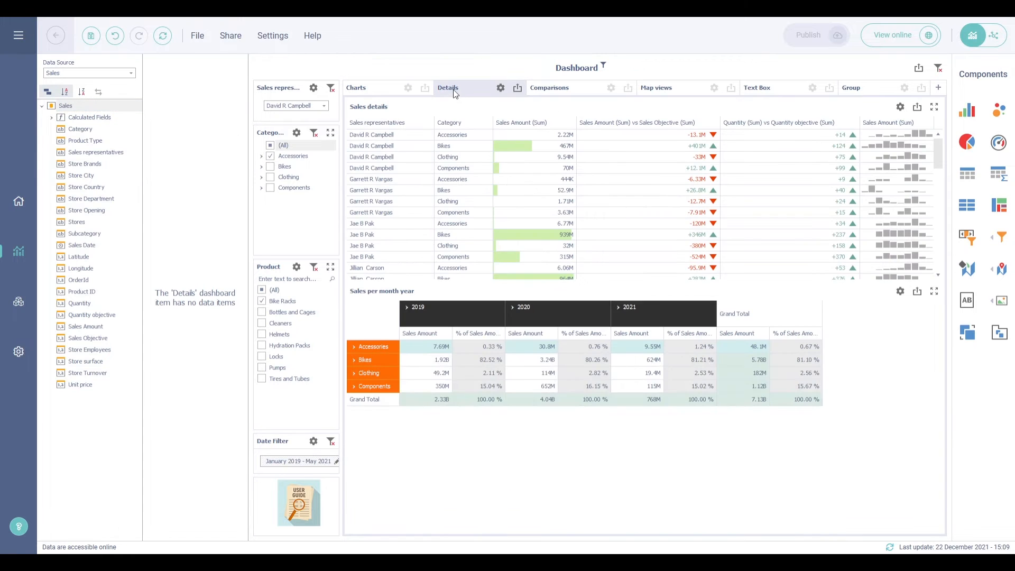
click(438, 113)
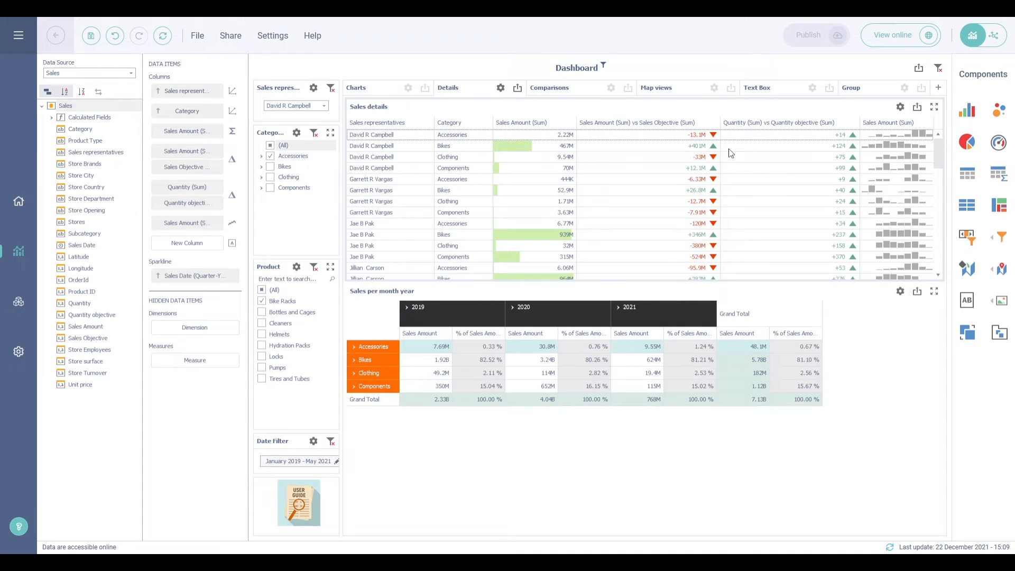
scroll(731, 153, down, 3)
scroll(731, 153, down, 5)
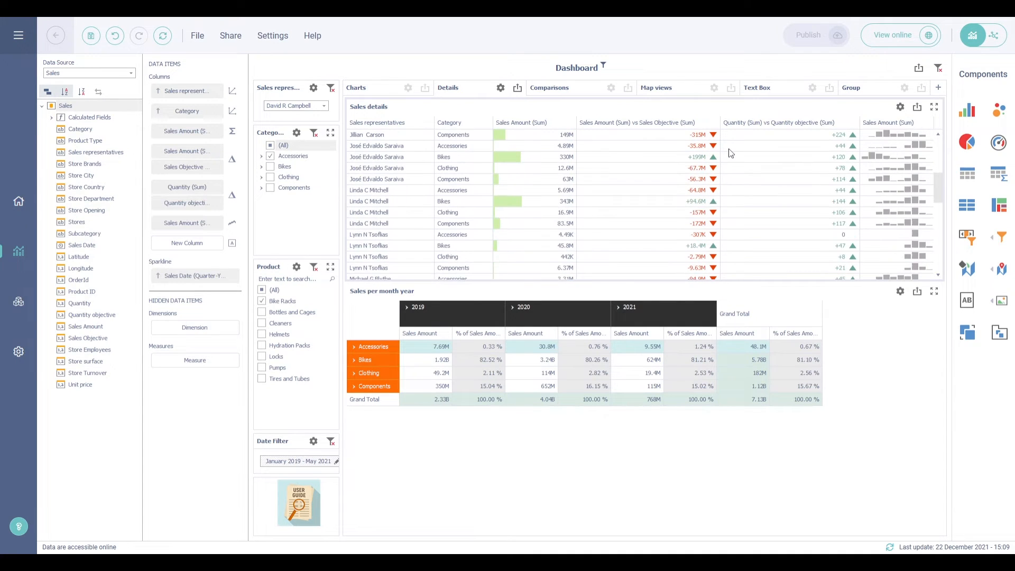
Expand the 2019 column into months and the Accessories row into subcategories in the Sales per month year pivot.
click(775, 298)
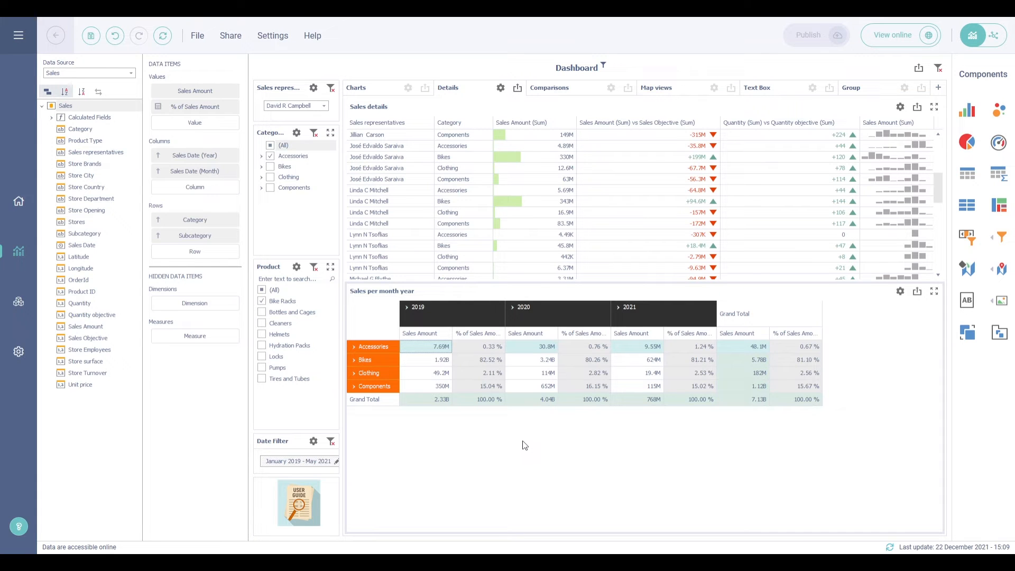
click(407, 306)
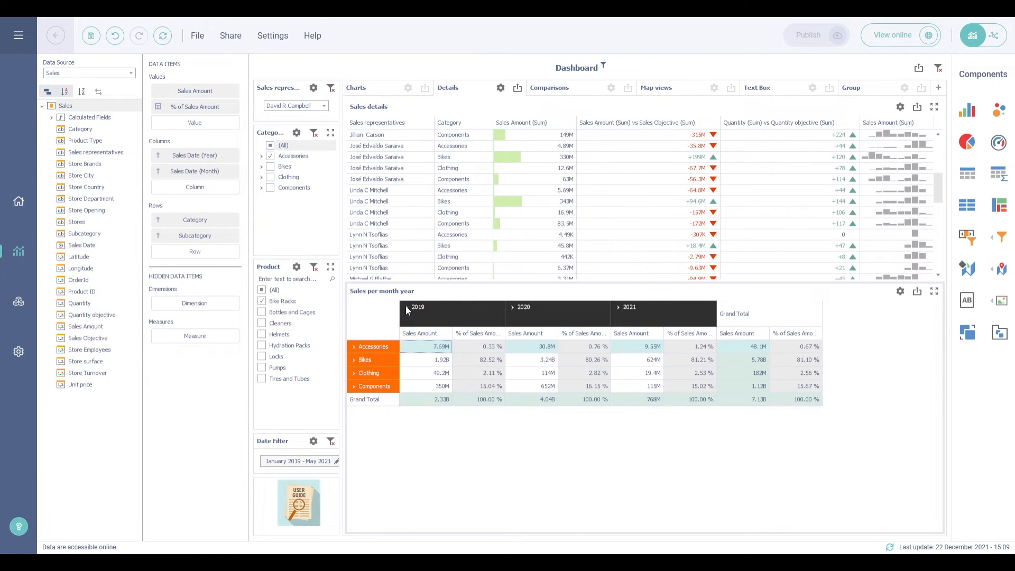
click(354, 345)
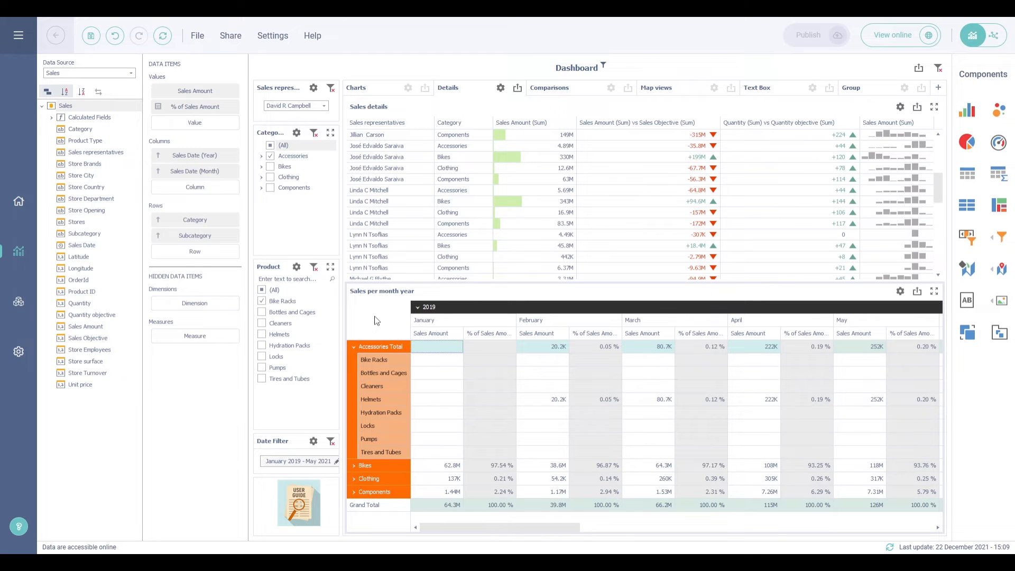
Show the Comparisons page and examine the Sales vs Objective gauges and cards with their data items.
click(552, 91)
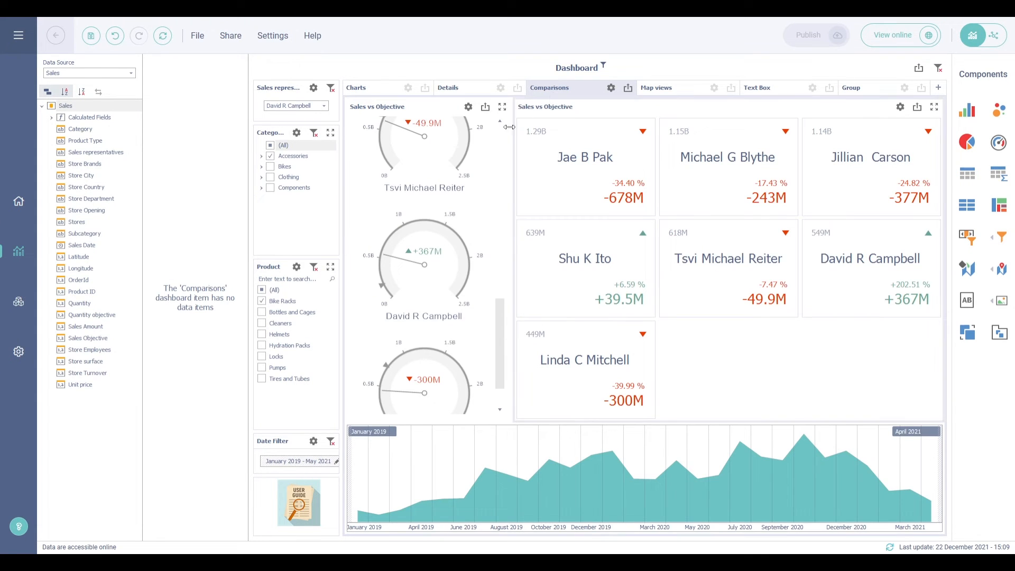
click(470, 346)
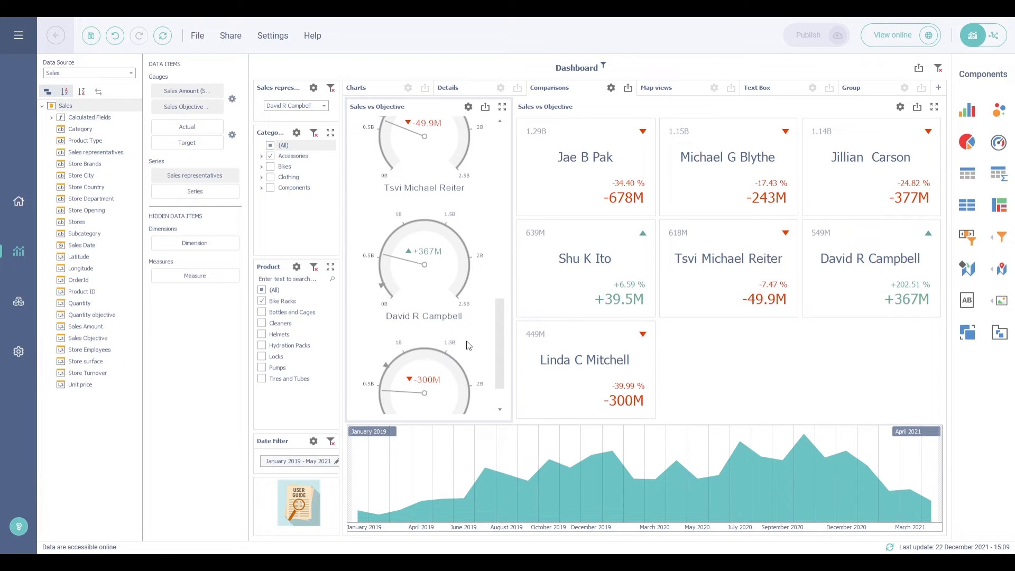
drag(502, 325, 509, 150)
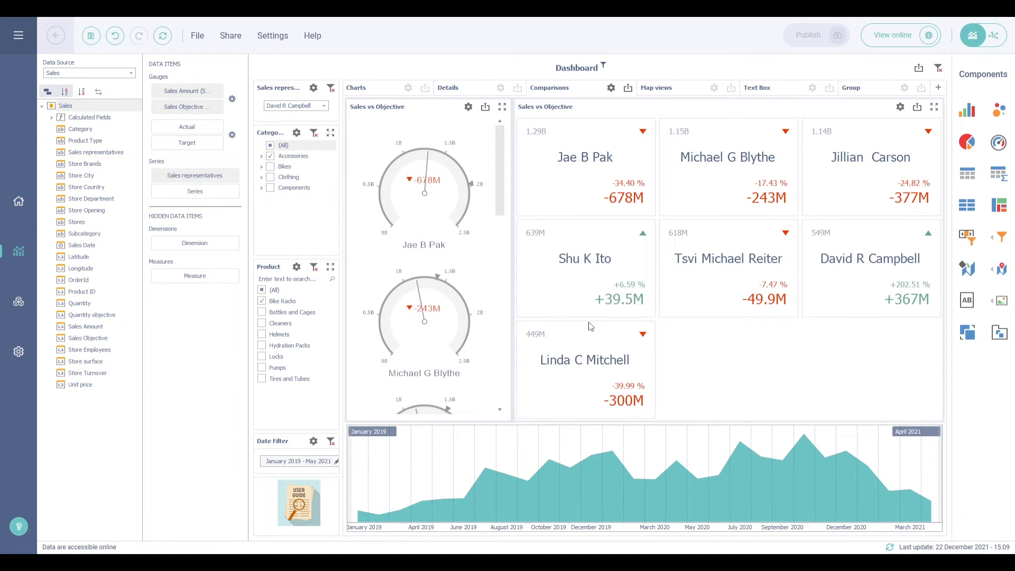
click(696, 344)
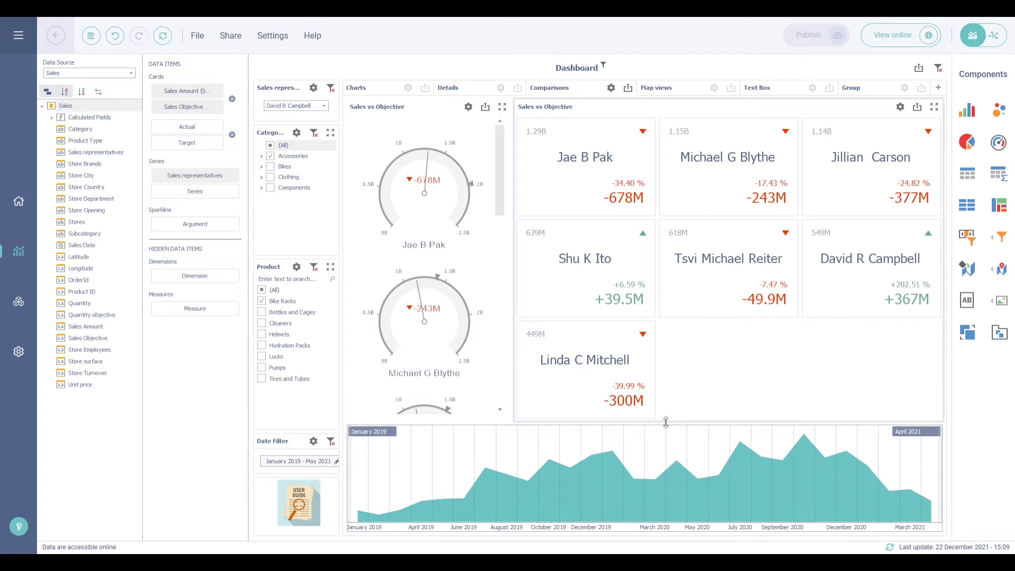
Narrow the selected period in the Comparisons page's sales timeline to about June through October 2019.
click(660, 442)
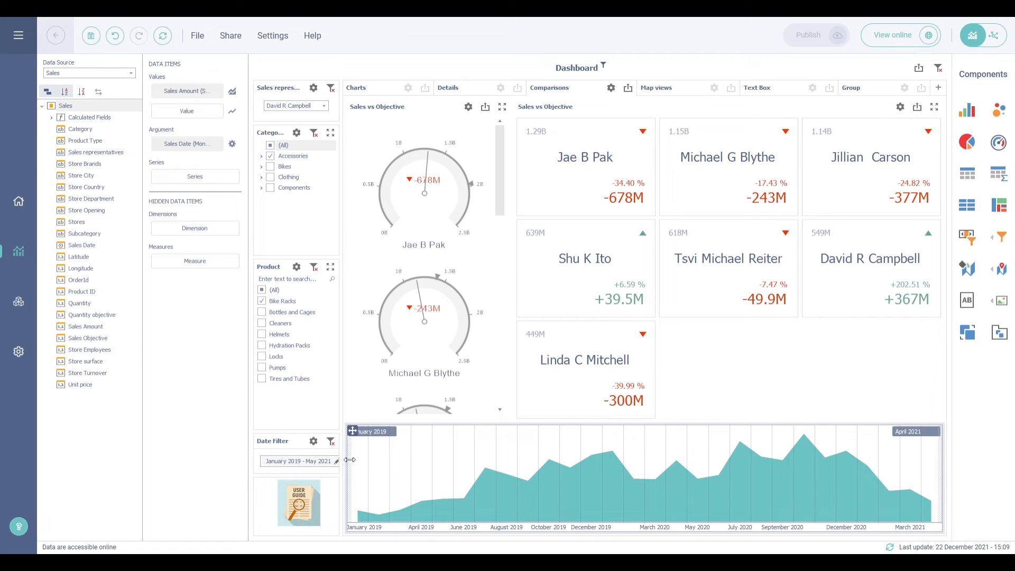
drag(350, 460, 542, 478)
click(461, 470)
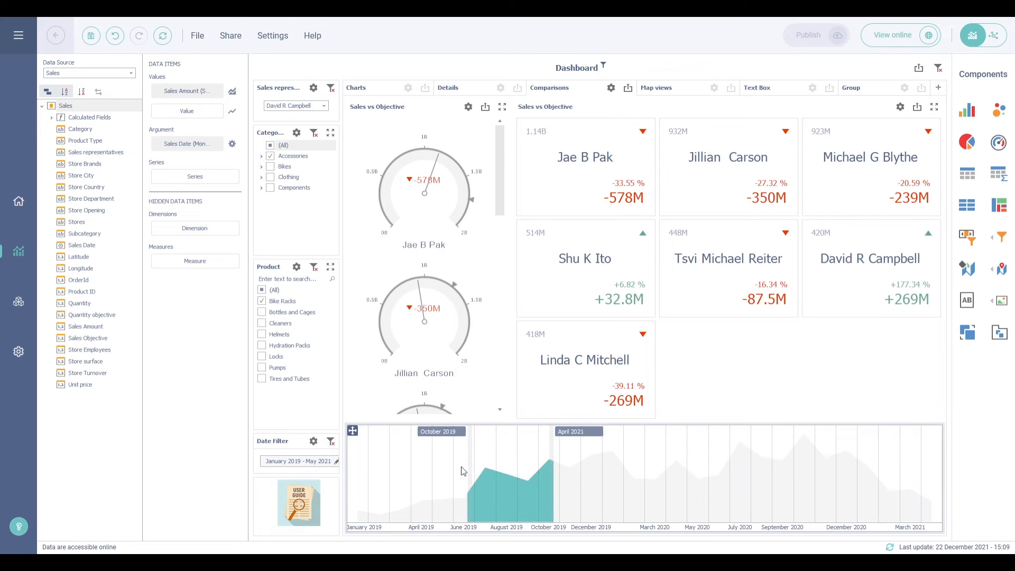
Show the Map views page and examine the data items behind its country, category distribution and store maps.
click(656, 90)
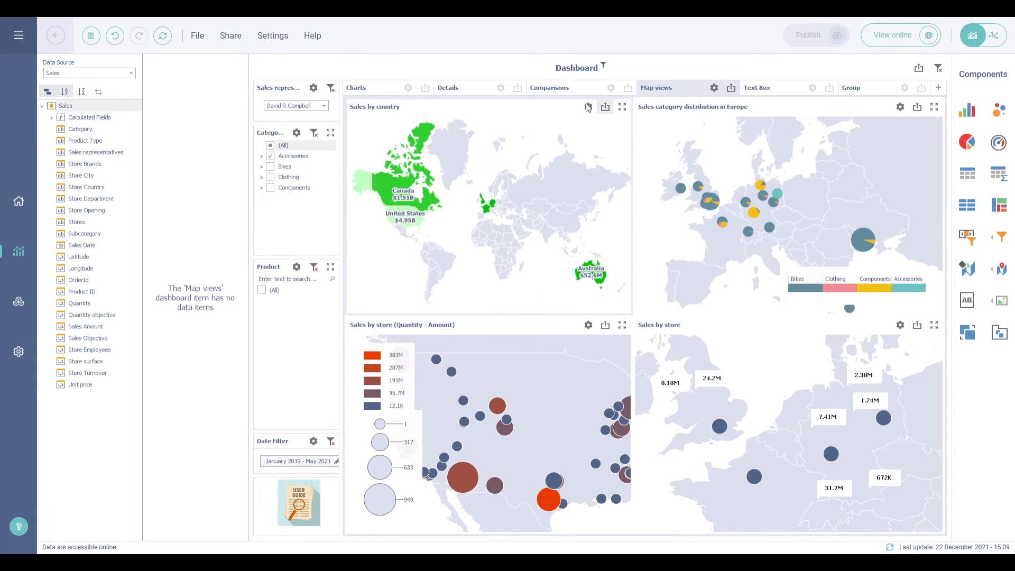
click(541, 127)
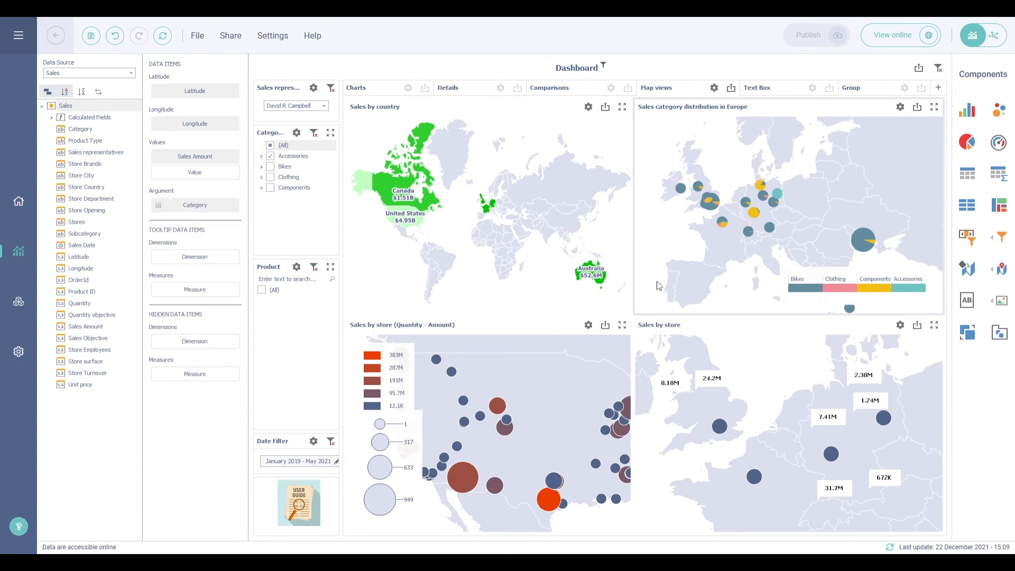
click(664, 335)
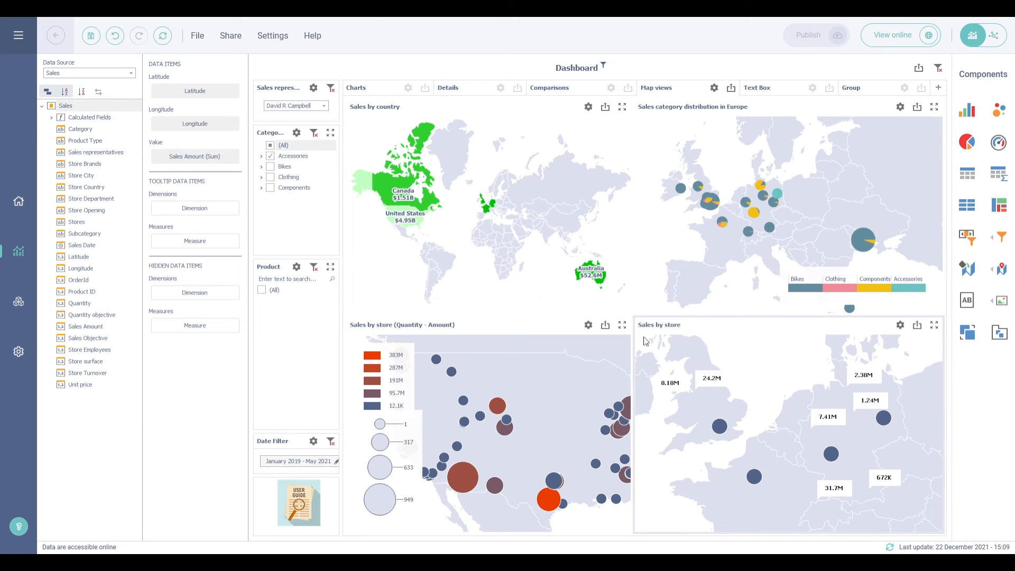
click(579, 348)
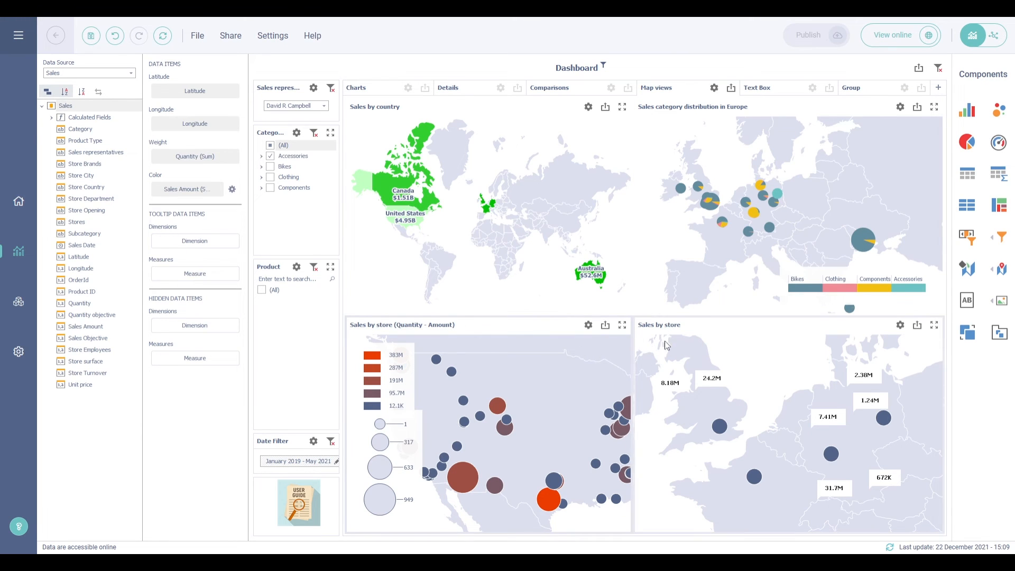
click(697, 343)
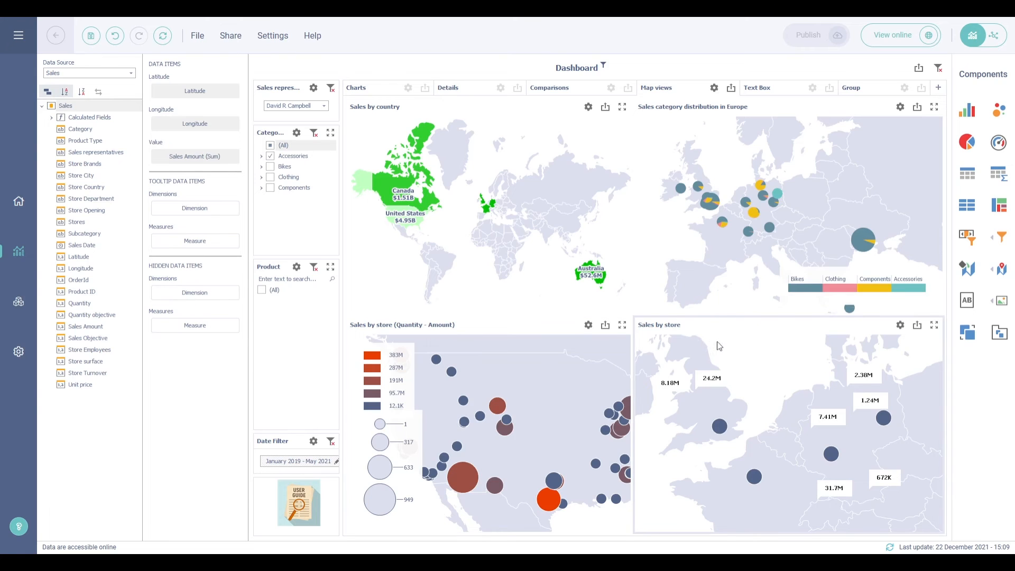
Enable clustering on the Sales category distribution in Europe map and view the details of the clustered pie over the United Kingdom.
click(733, 302)
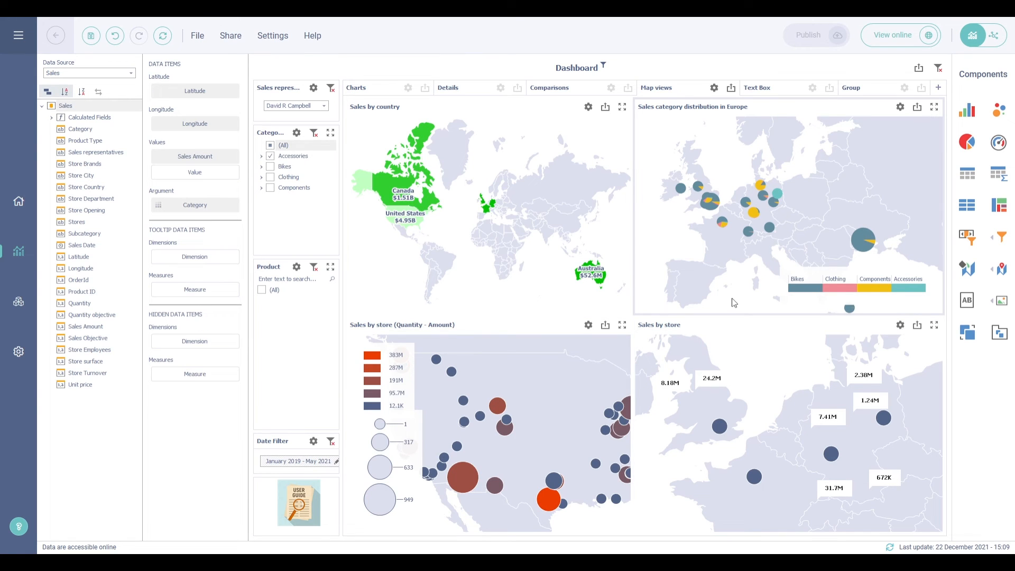
click(901, 107)
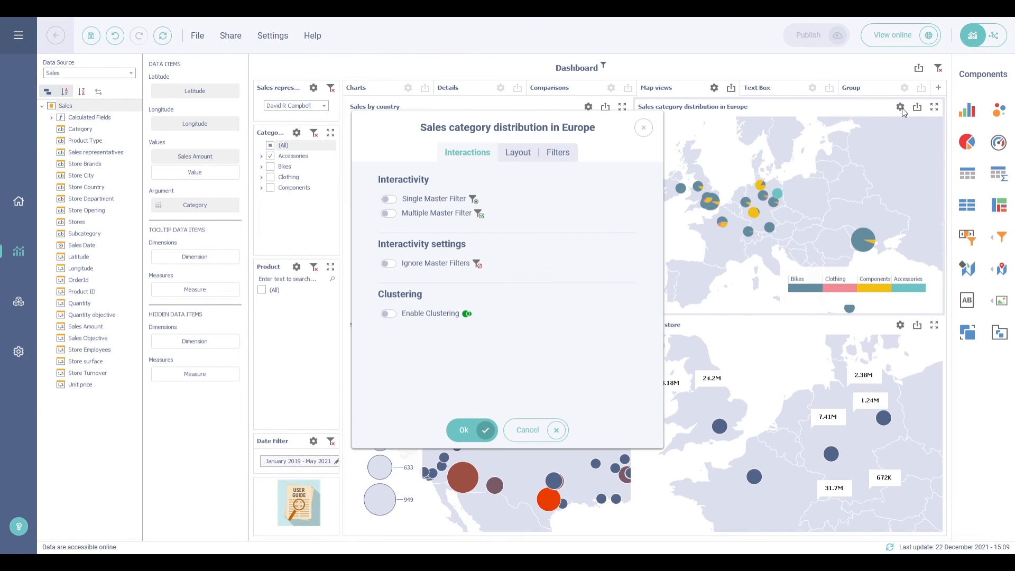
click(391, 315)
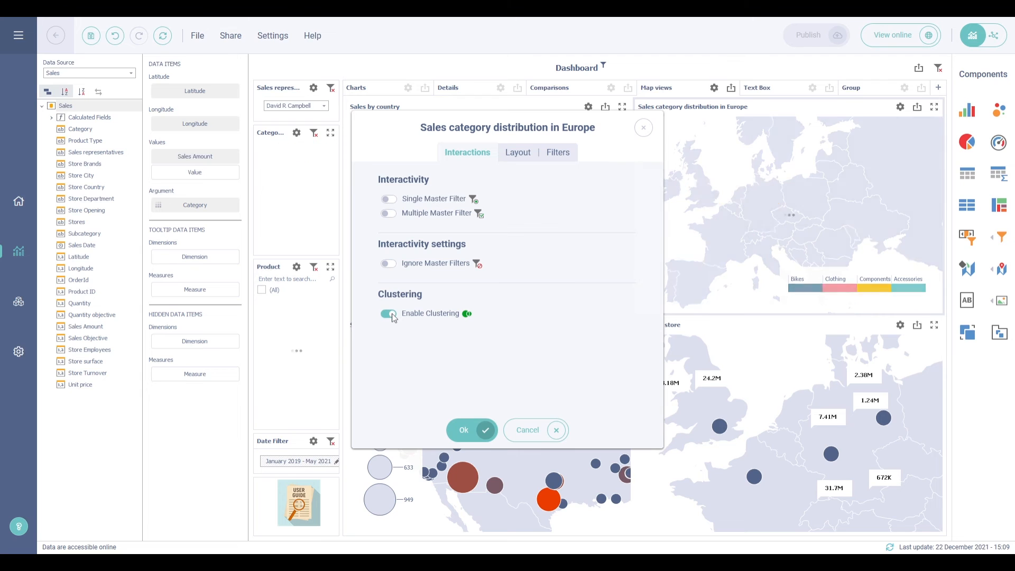
click(464, 432)
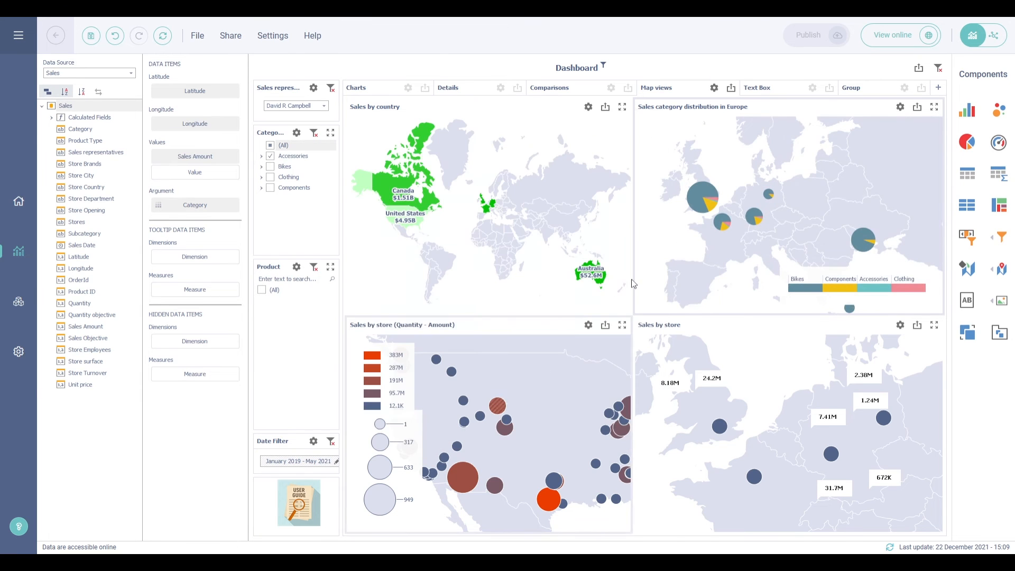
mouse_move(696, 206)
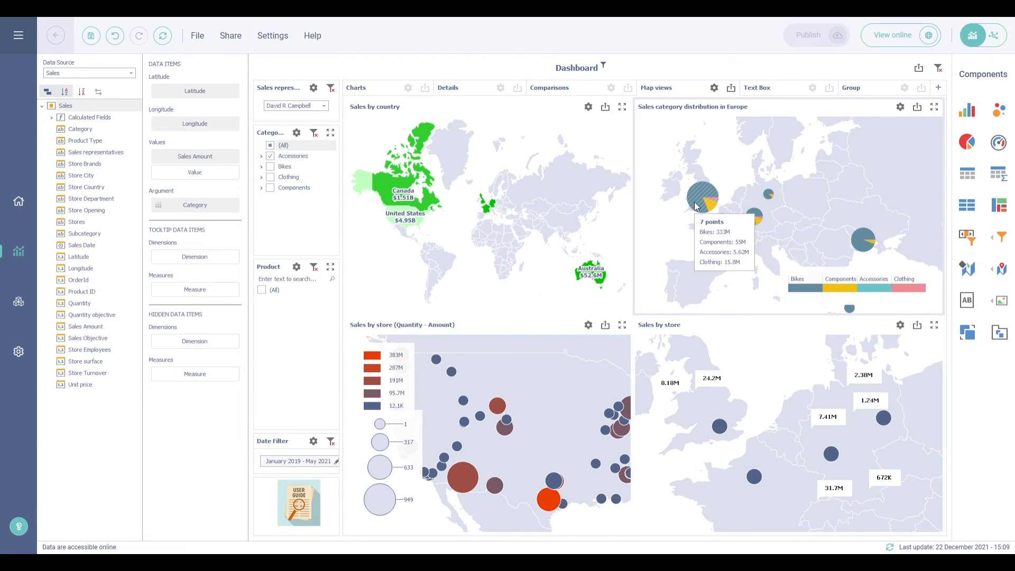
Show the Text Box page and examine the Sales Amount (Sum) field behind the Sales KPI text.
click(762, 90)
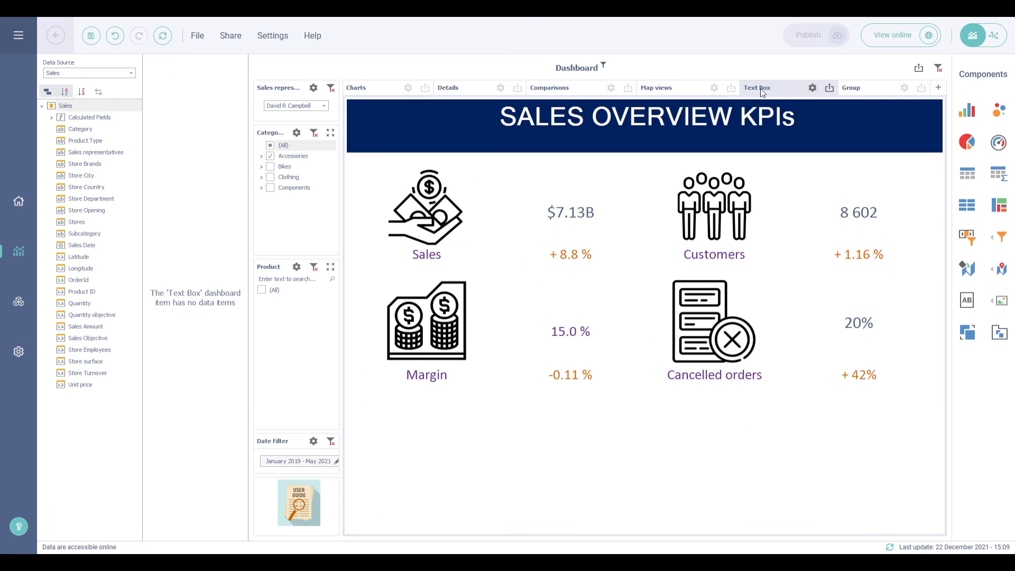
click(582, 212)
double_click(582, 211)
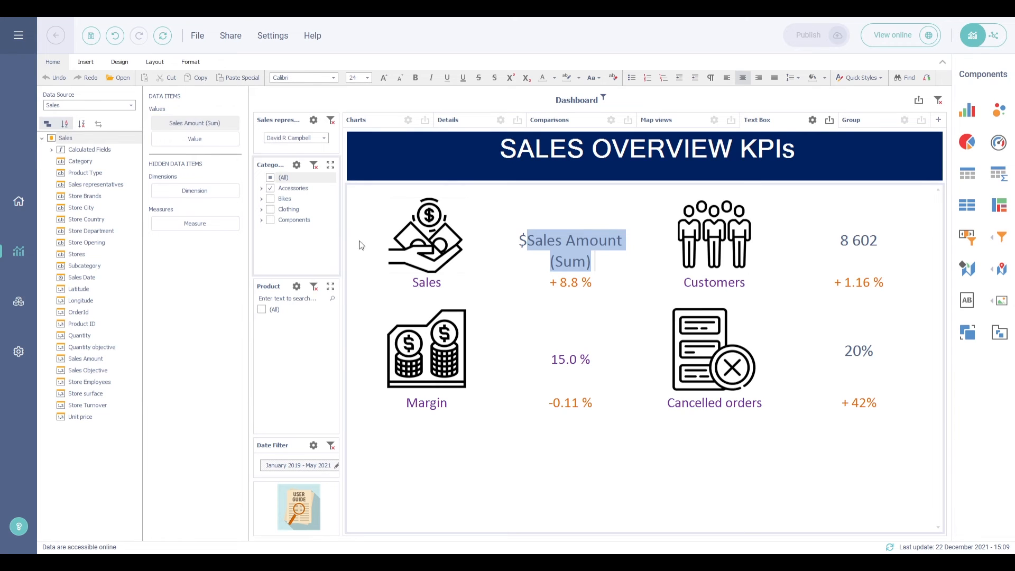
click(515, 263)
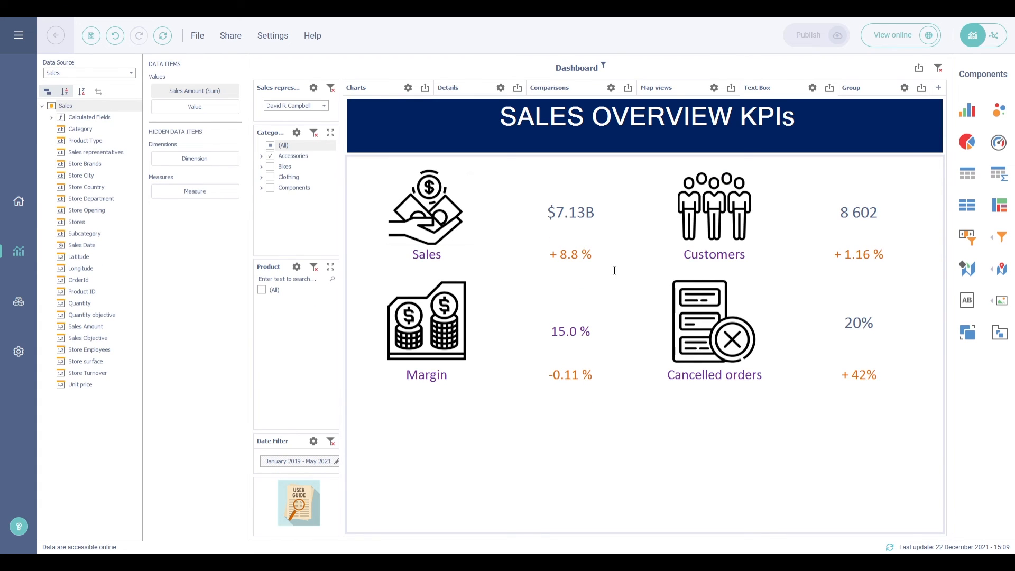
Show the Group page and filter it by Bikes in Sales per categories and by brand 4+ in Sales per brand.
click(852, 89)
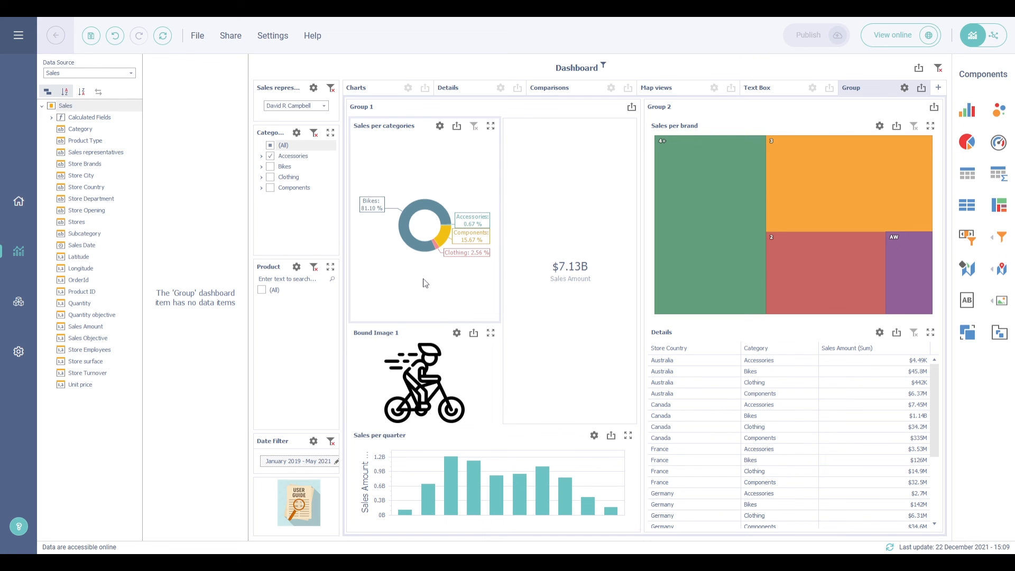
click(408, 233)
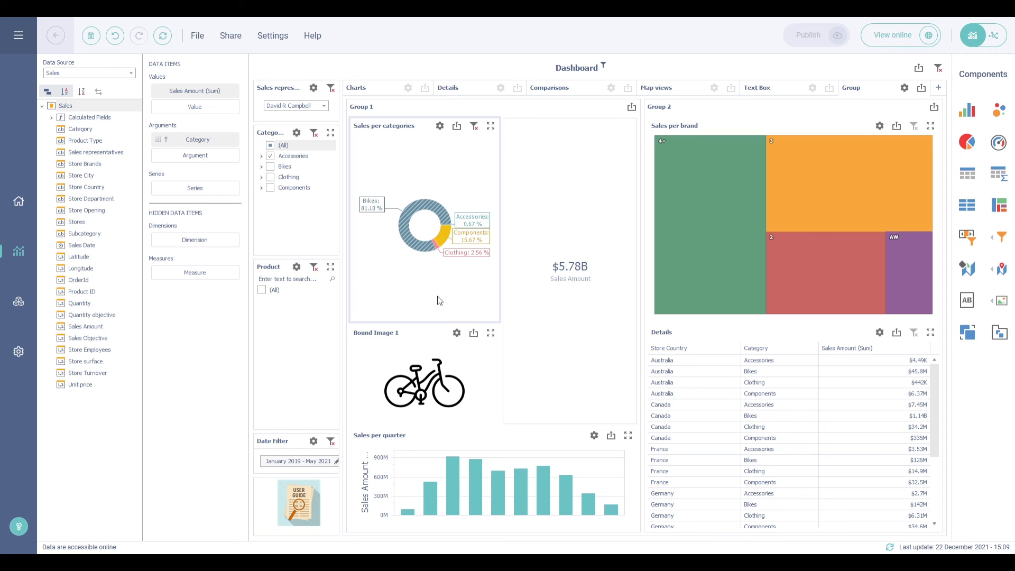
click(723, 122)
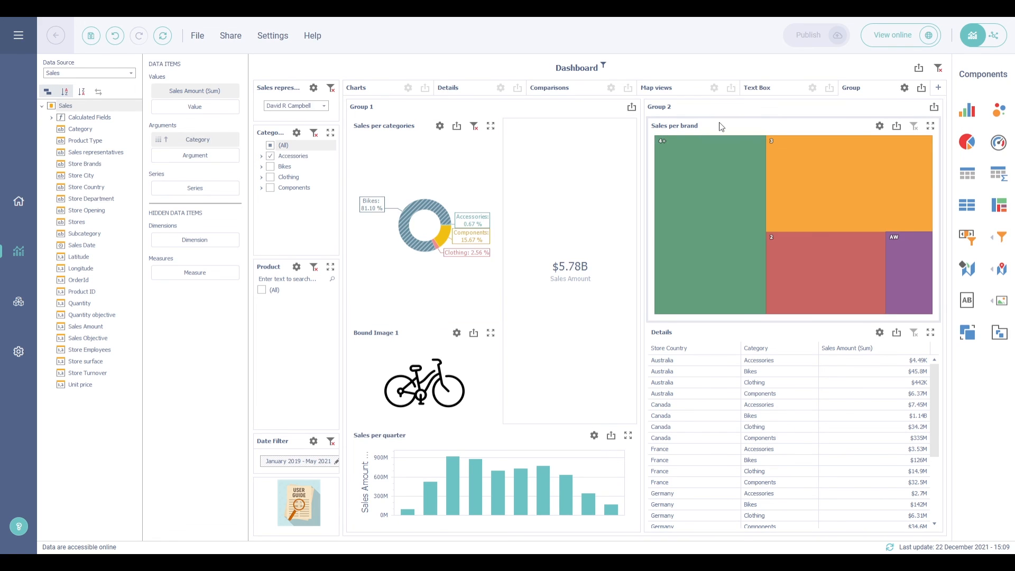
click(701, 185)
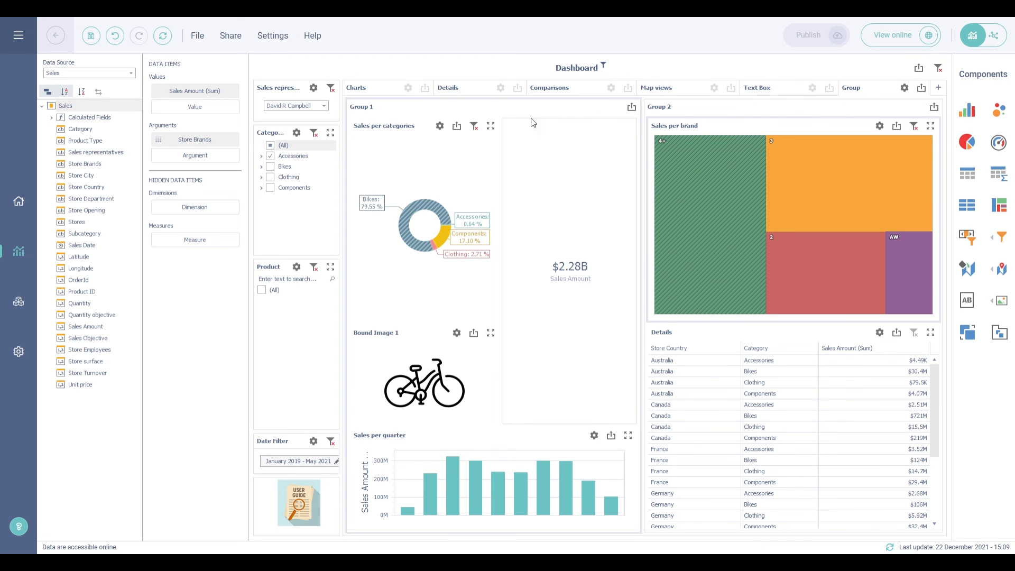
Clear the master filters of the Sales per categories chart and the Sales per brand treemap.
click(476, 128)
click(474, 127)
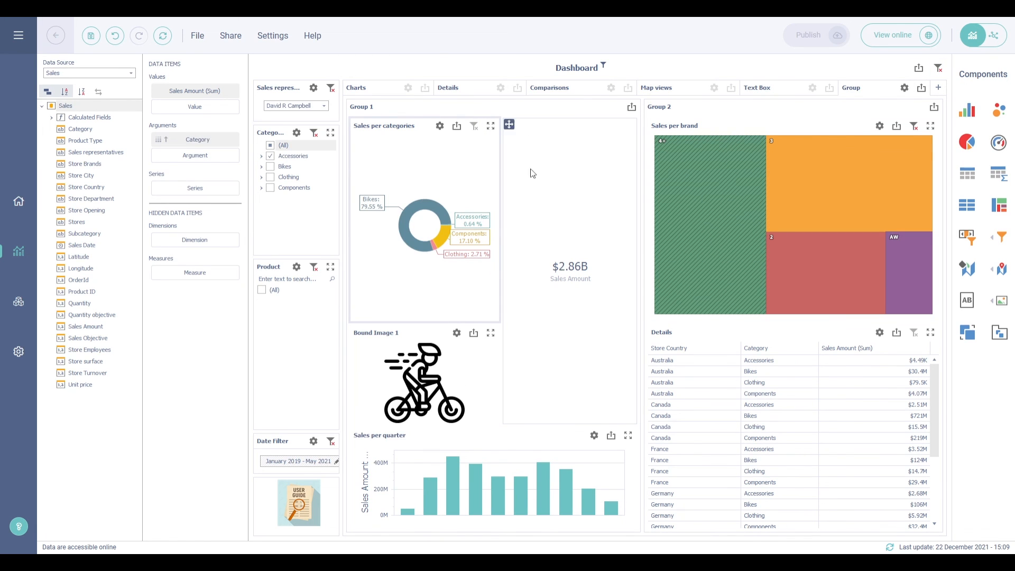
click(914, 128)
Show Bound Image 1's data items and filter Group 1 by Clothing in the Sales per categories chart.
click(483, 361)
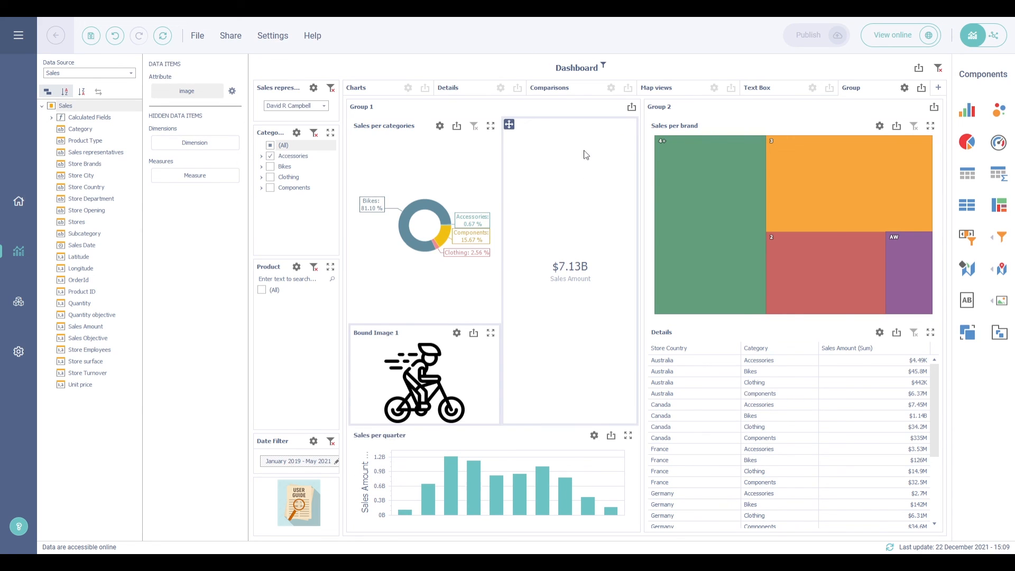
click(447, 240)
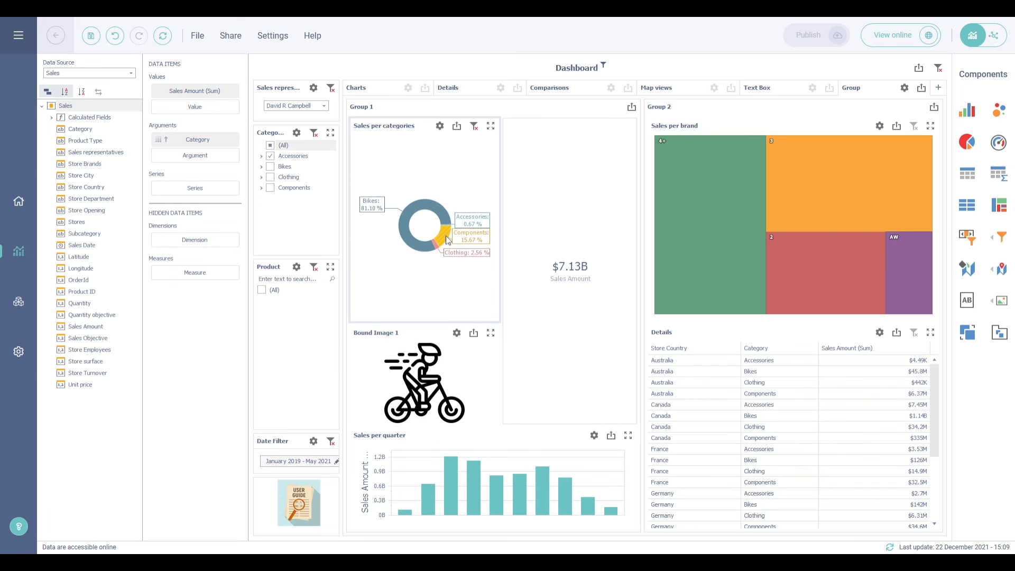
click(436, 247)
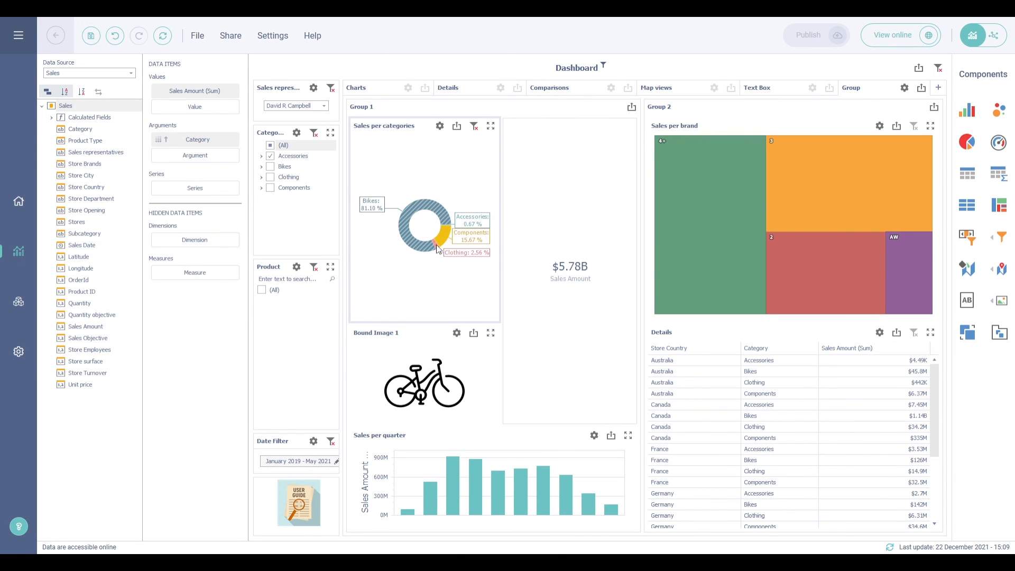
click(437, 247)
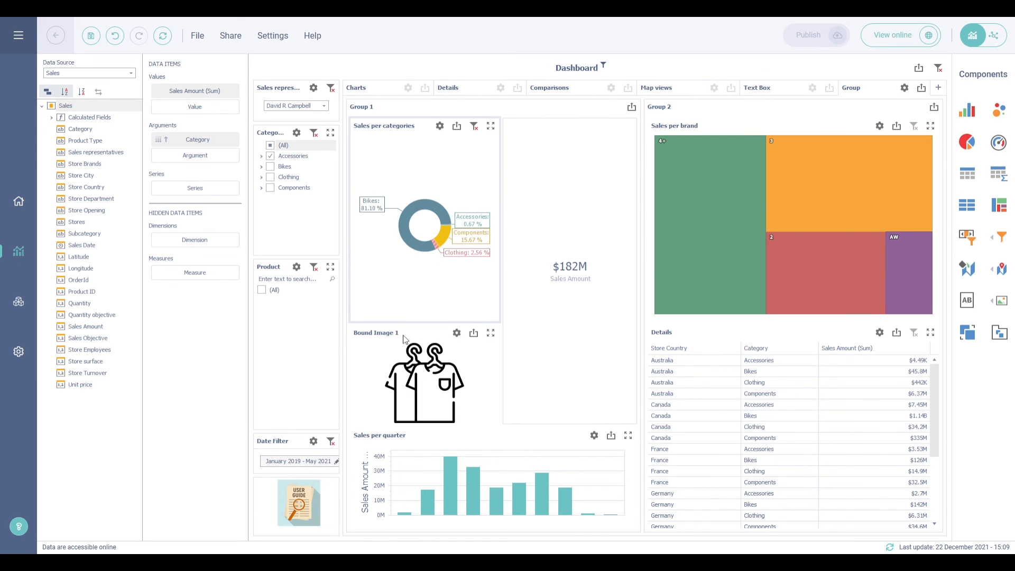
Select the User Guide image below the Date Filter and check its link.
click(307, 497)
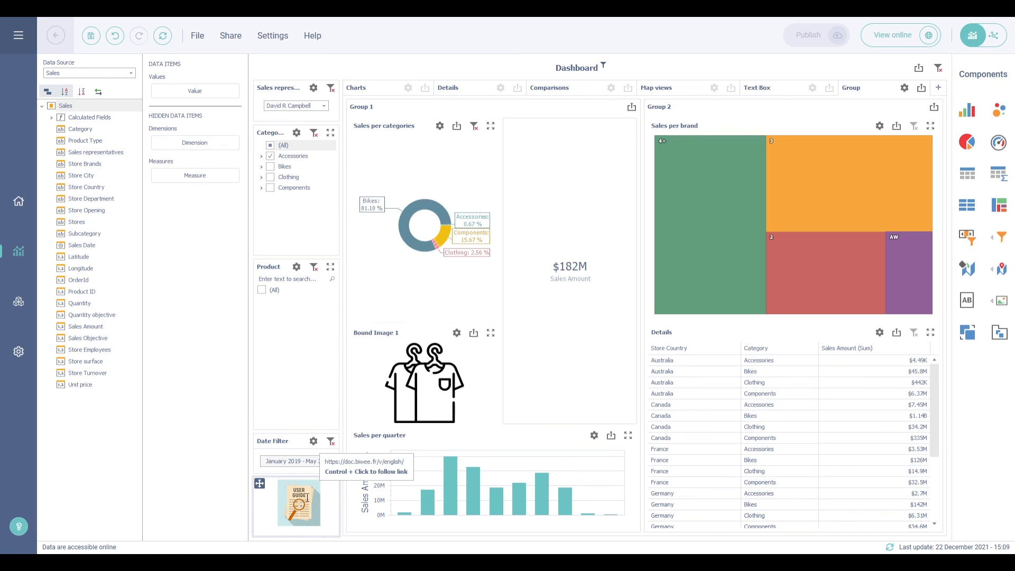